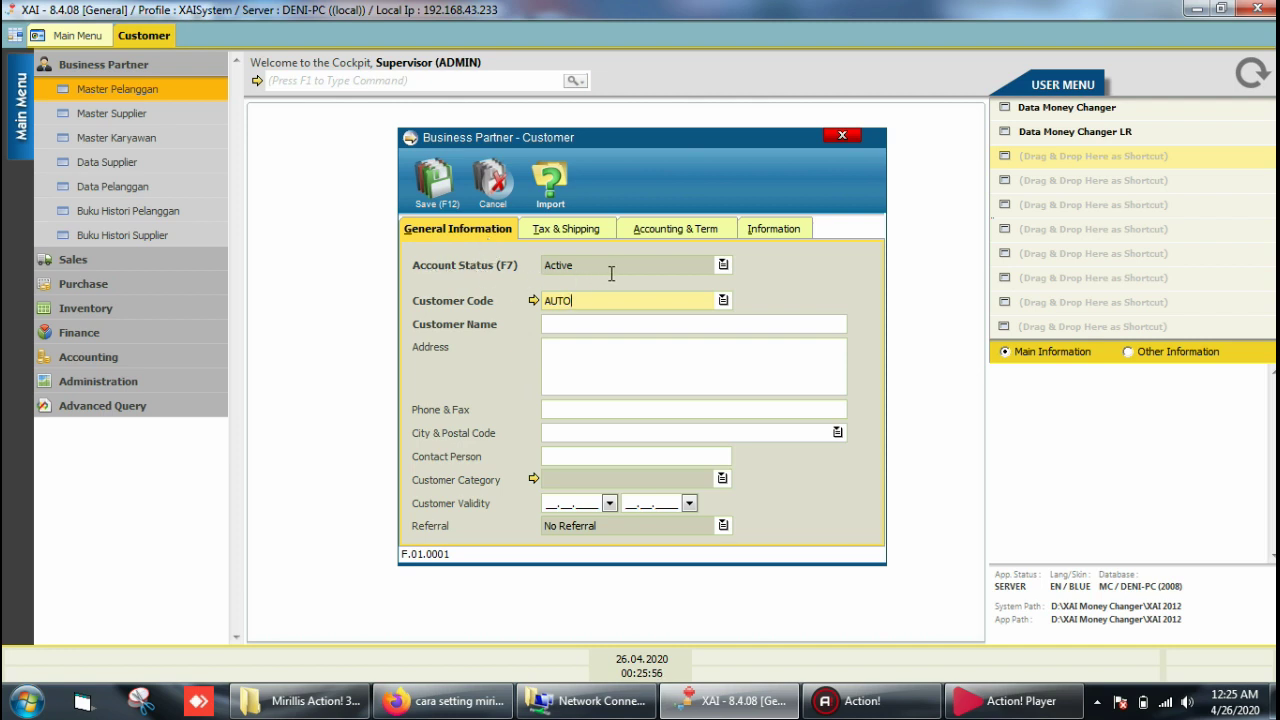
Step: Set the customer's Account Status to Freeze
left_click(720, 266)
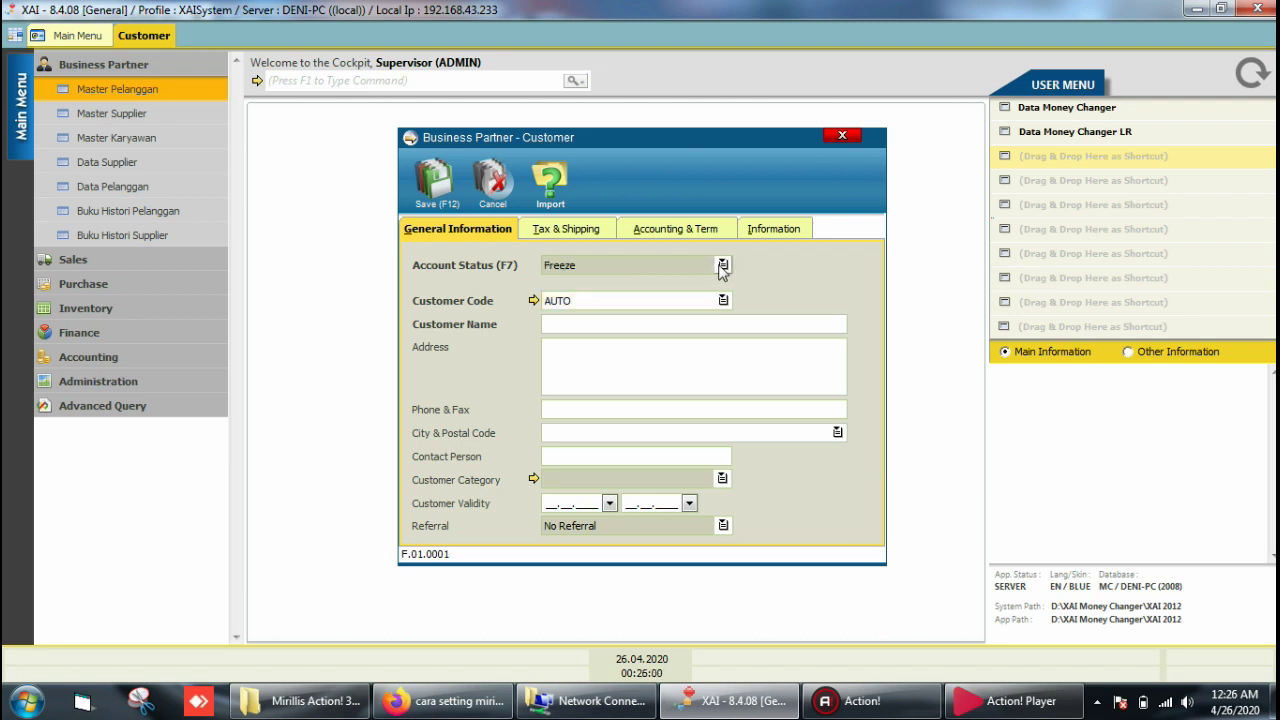
left_click(722, 266)
left_click(722, 266)
Step: Select the AUTO value in the Customer Code field
left_click(587, 300)
double_click(590, 299)
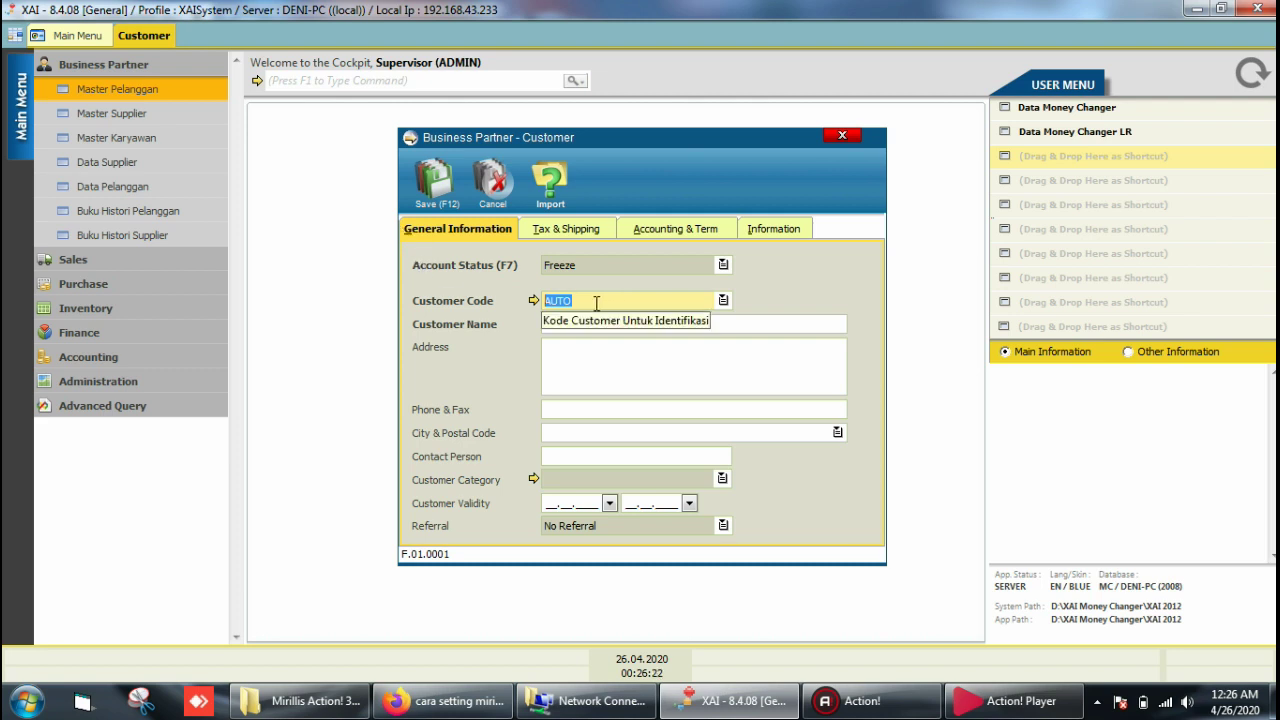
left_click_drag(596, 302, 506, 328)
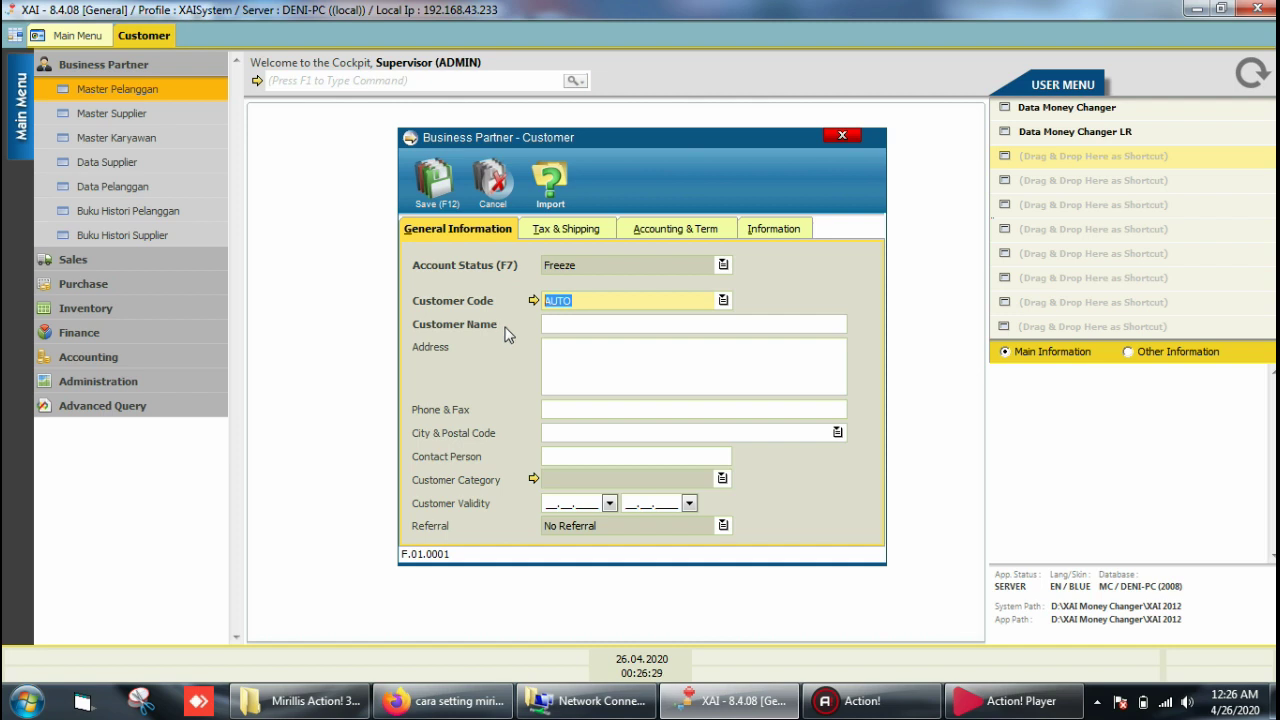
left_click(563, 320)
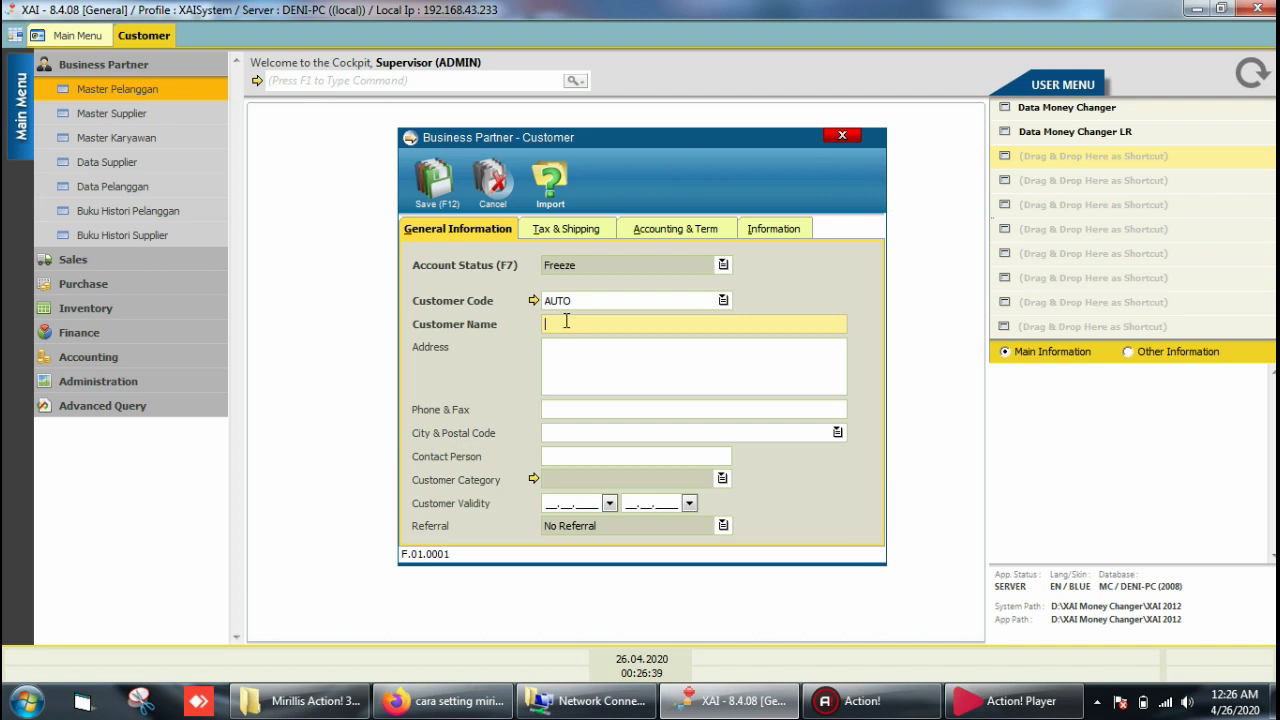
type("PT.ADI KARYA")
left_click(558, 348)
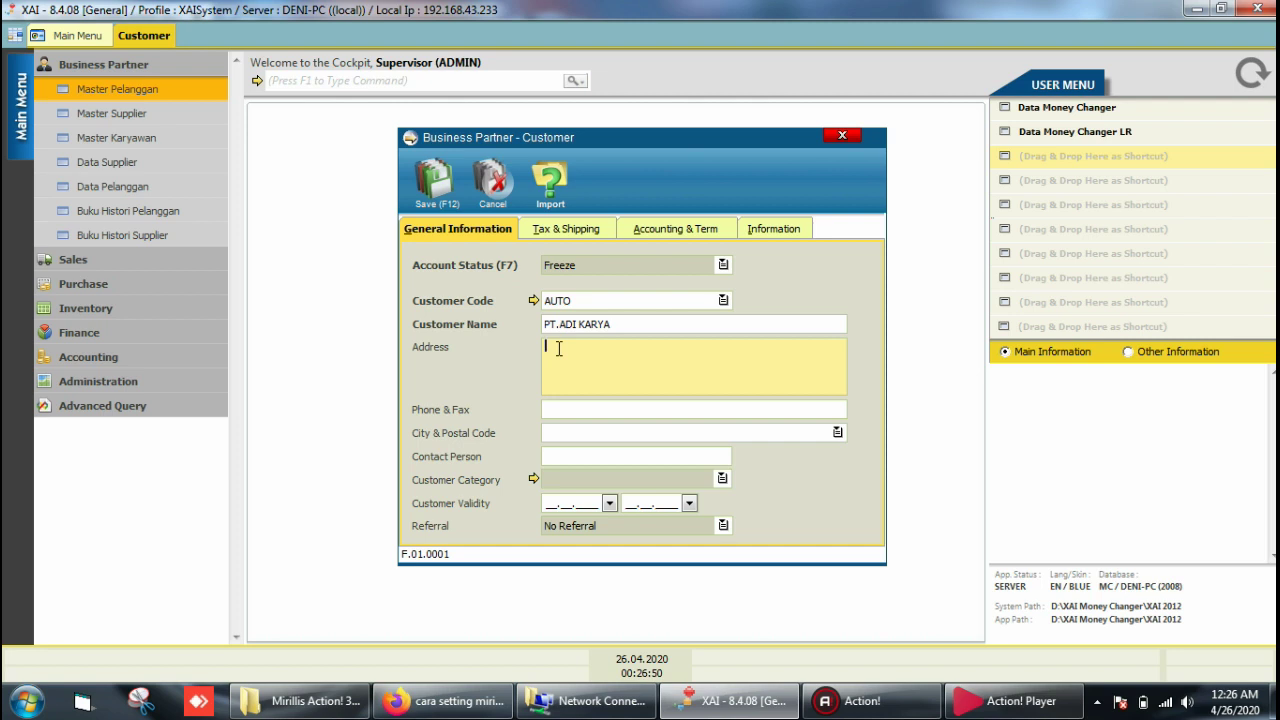
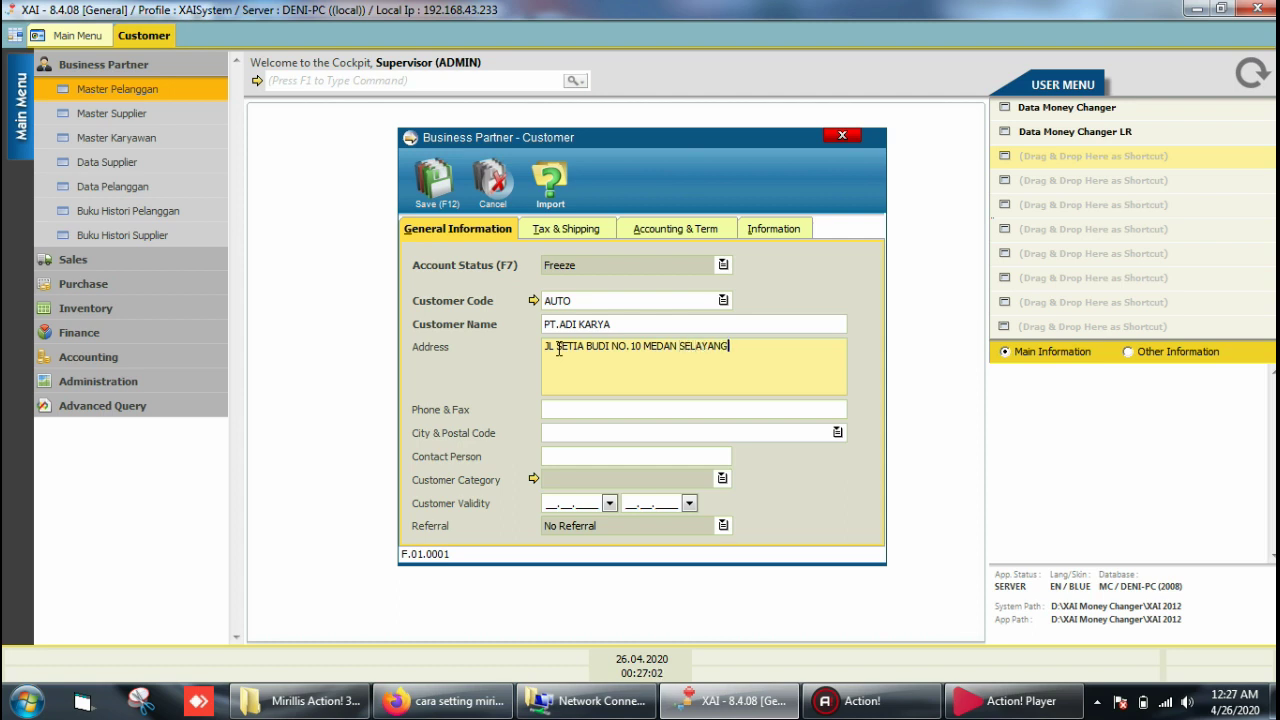
left_click(563, 410)
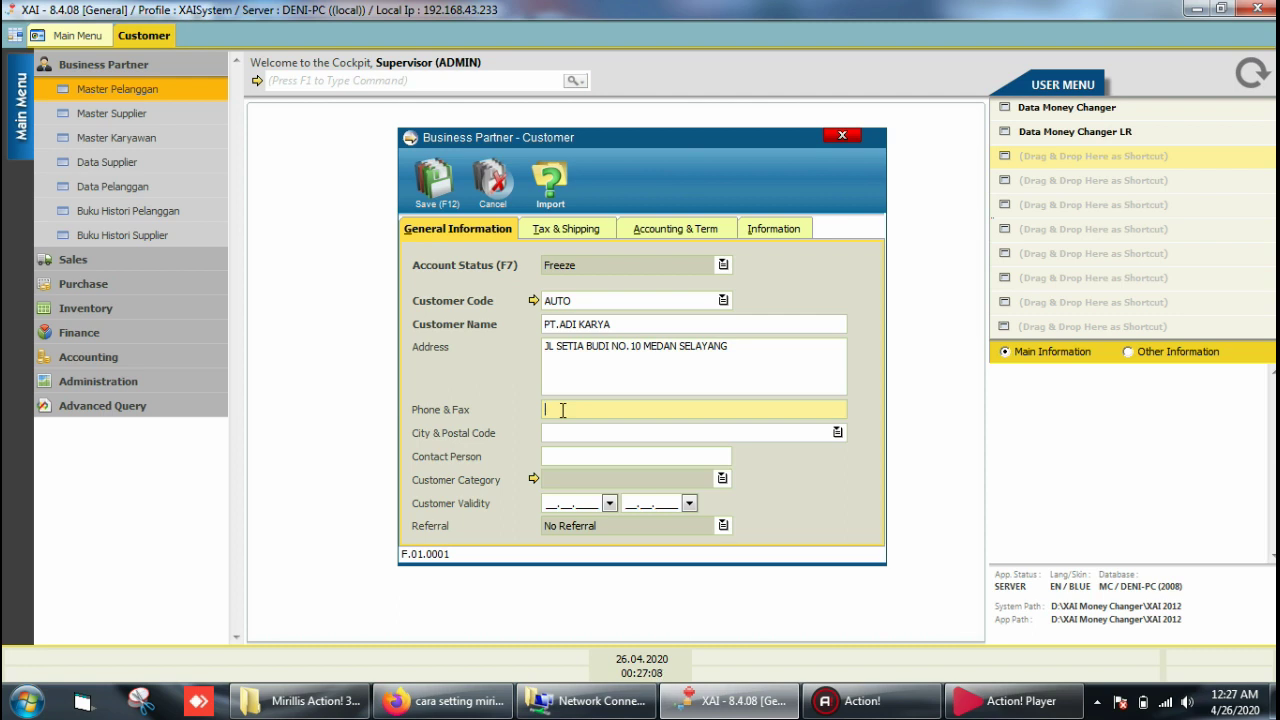
left_click(585, 433)
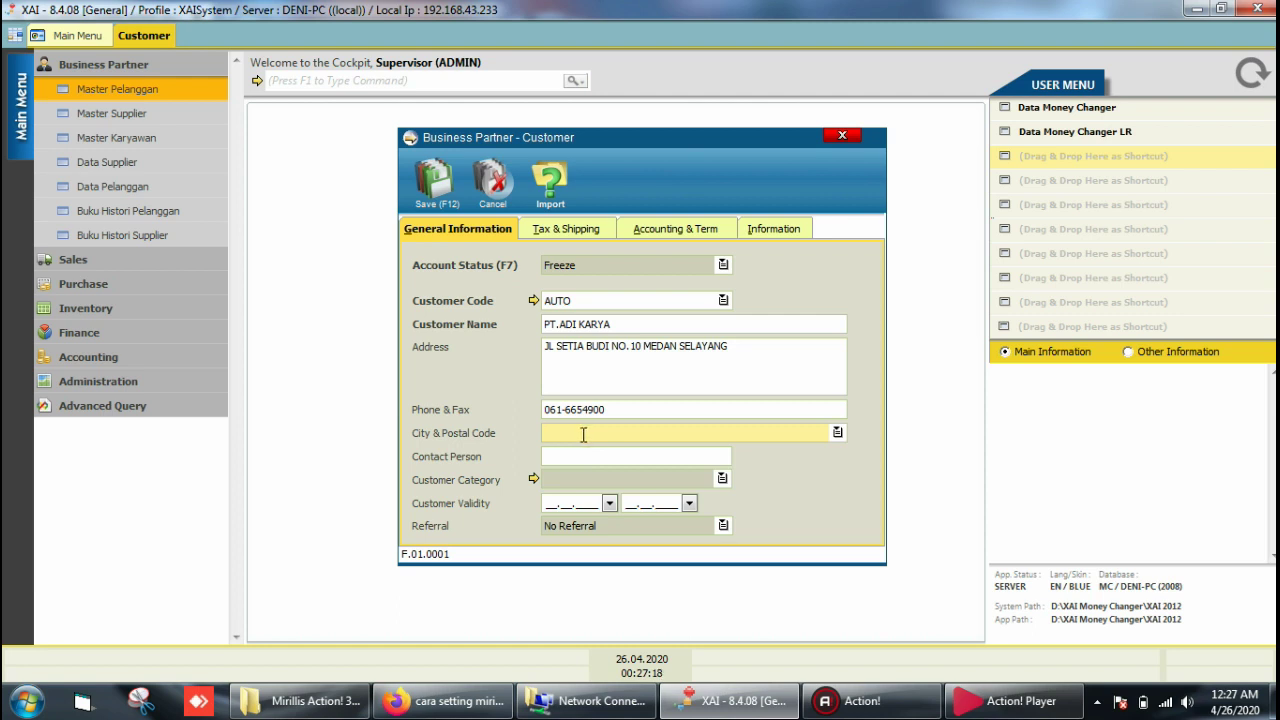
type("MEDAN")
left_click(583, 456)
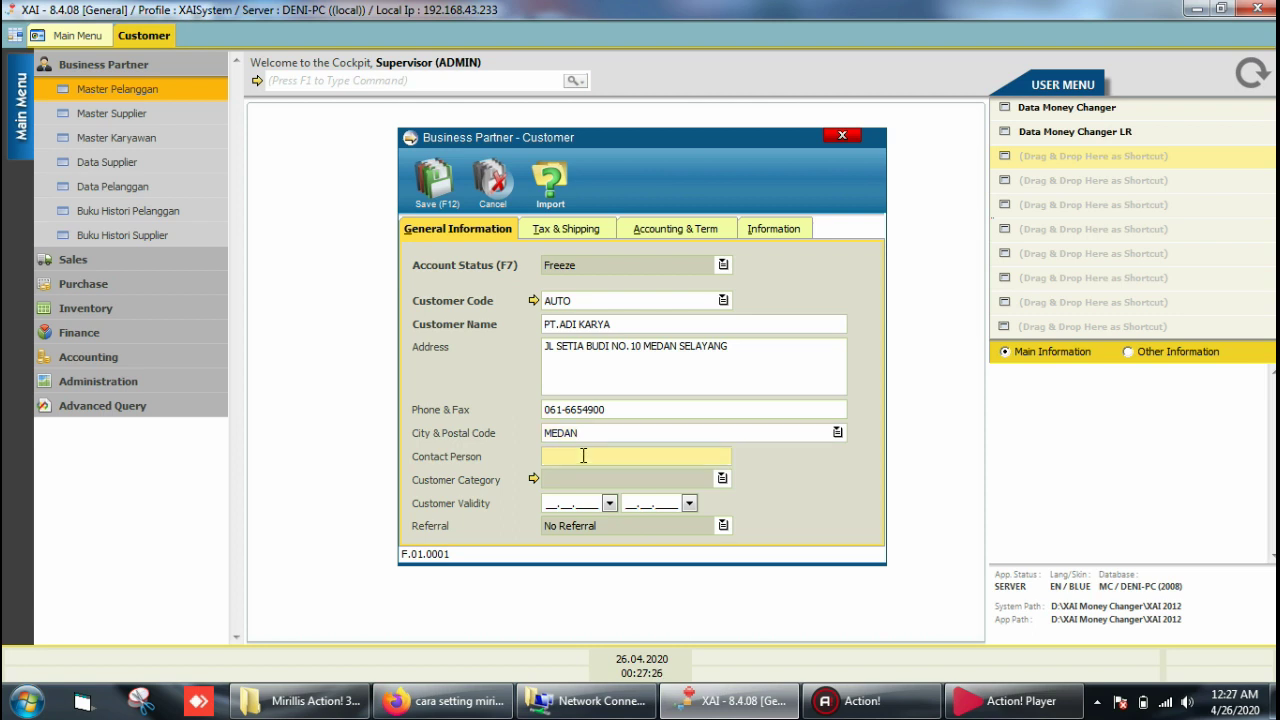
type("BAPAK ARI")
left_click(594, 502)
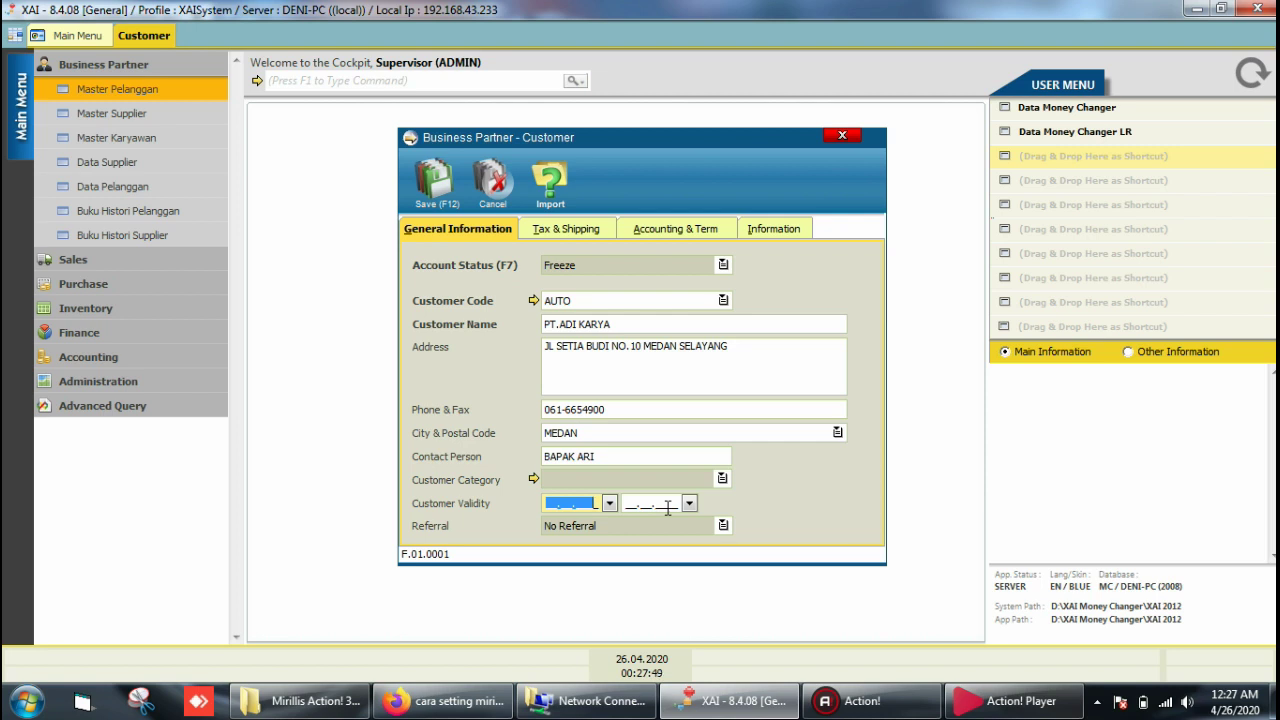
left_click(617, 527)
Step: Show the Tax & Shipping details and move from Tax Account No to Tax Account Name
left_click(568, 233)
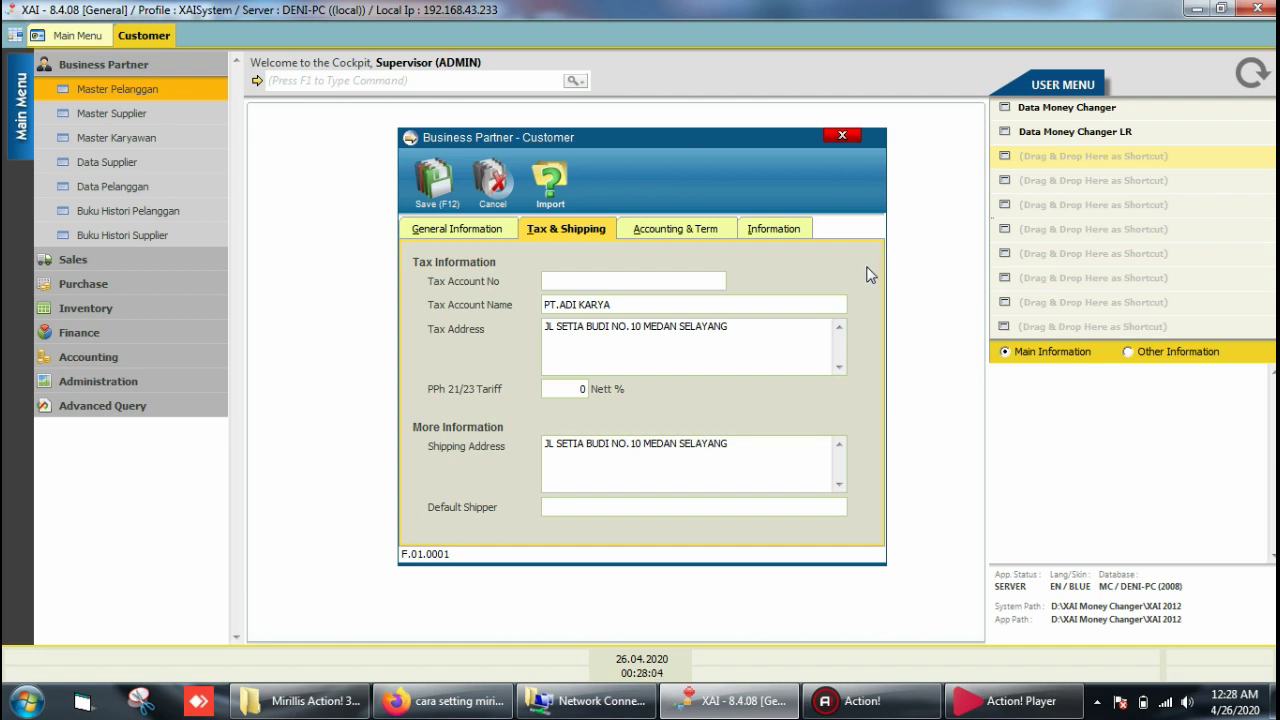
left_click(555, 281)
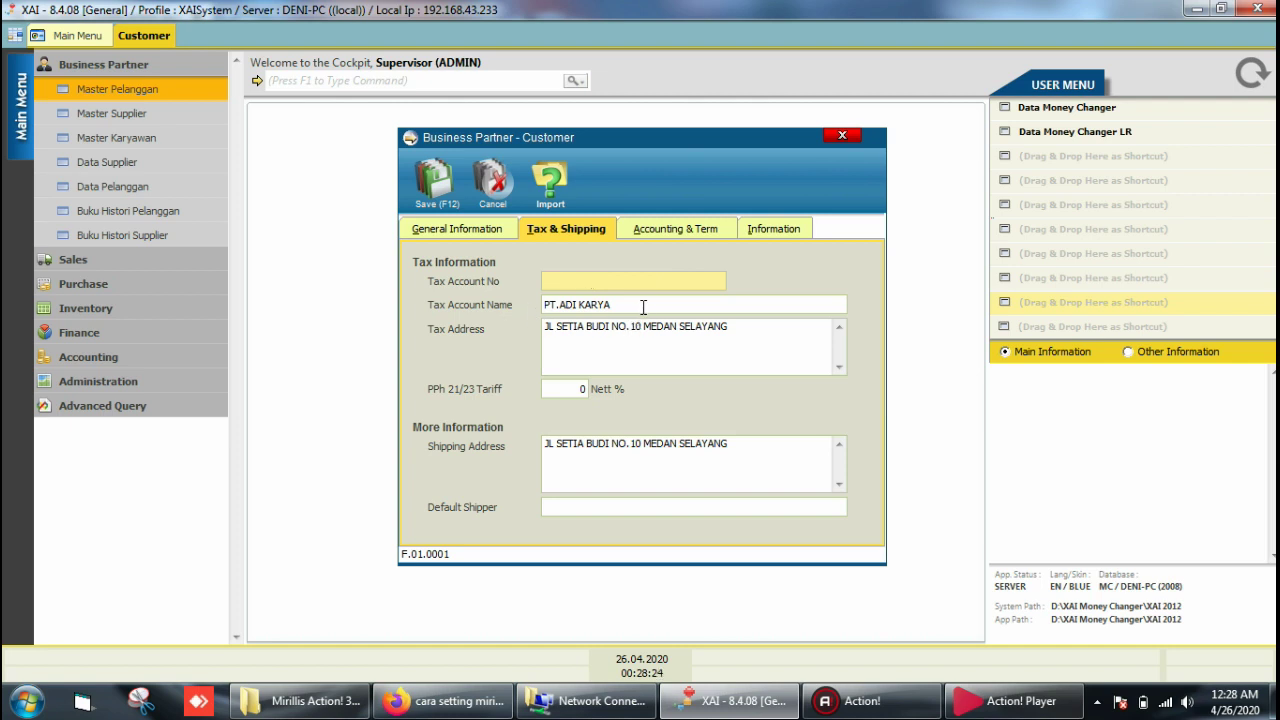
key("Tab")
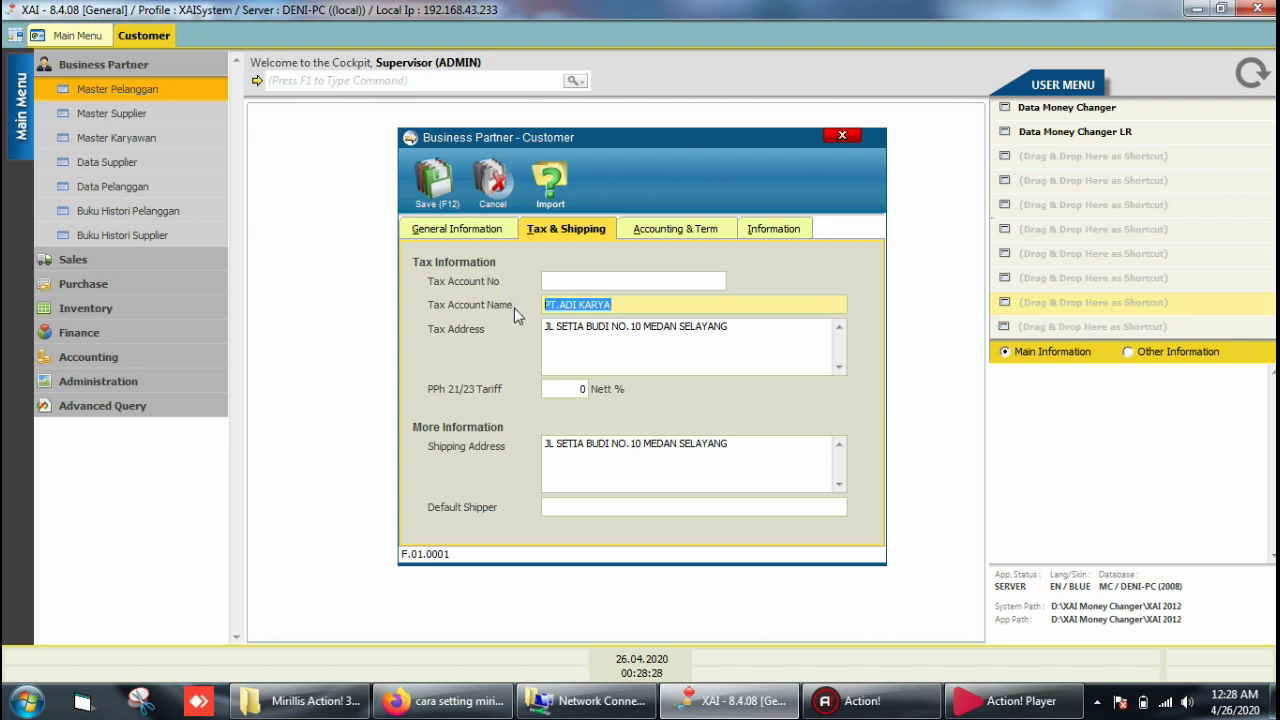
left_click(716, 325)
left_click_drag(716, 325, 500, 285)
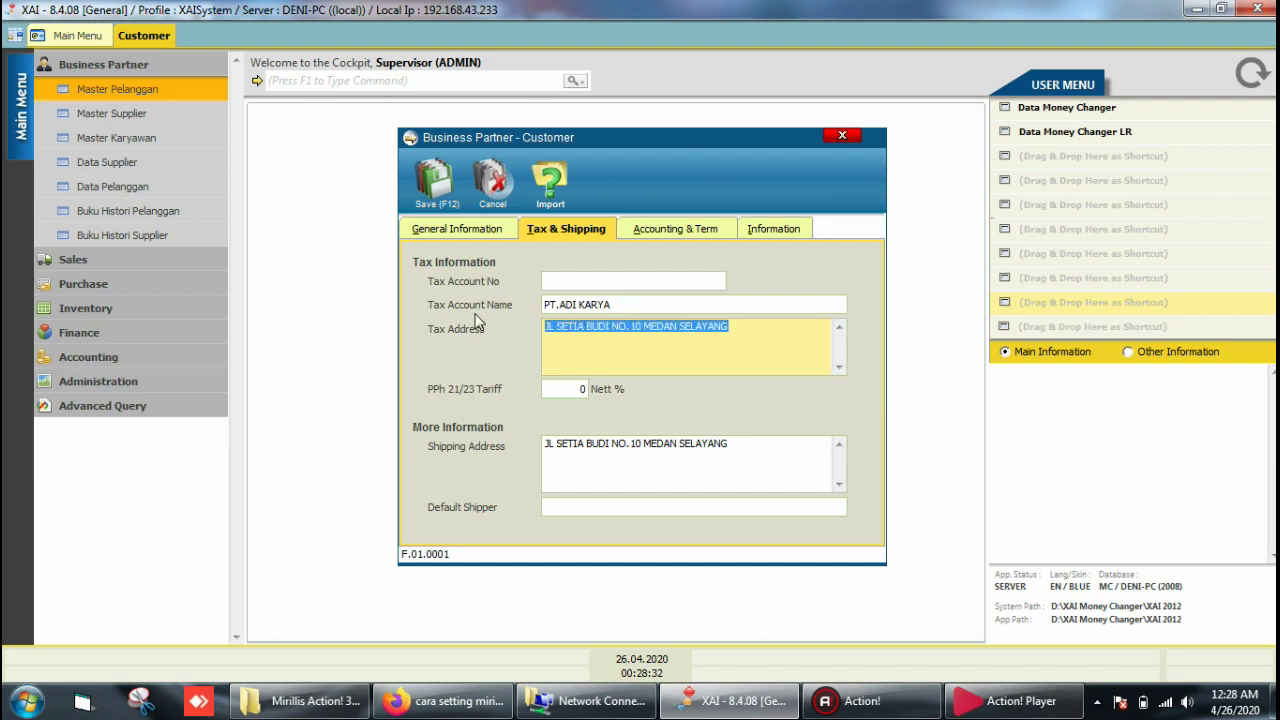
left_click(566, 389)
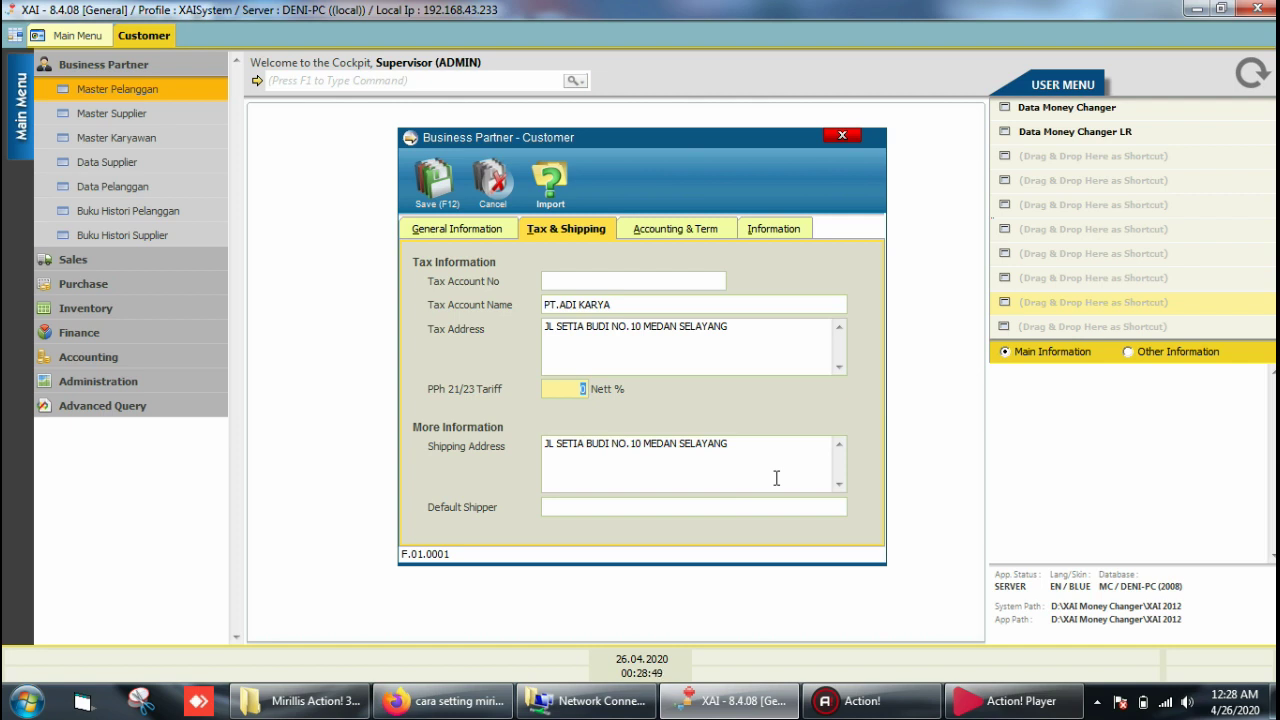
left_click_drag(736, 444, 453, 432)
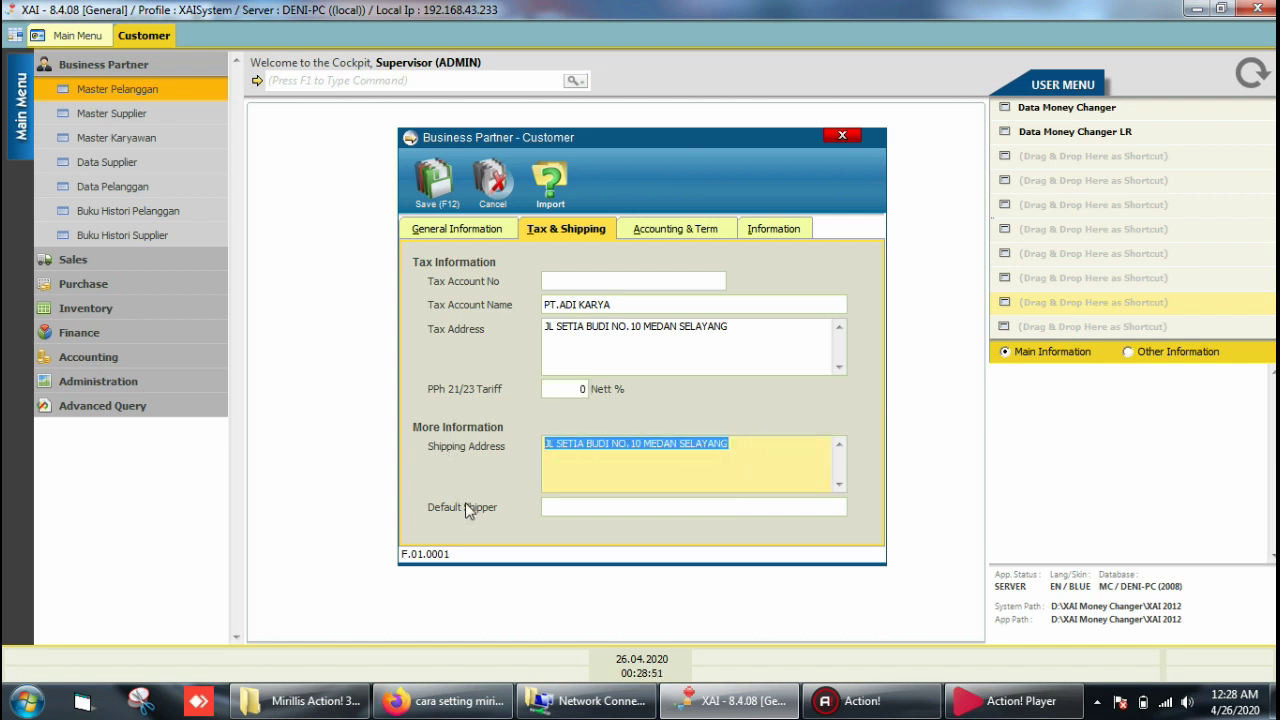
left_click(568, 508)
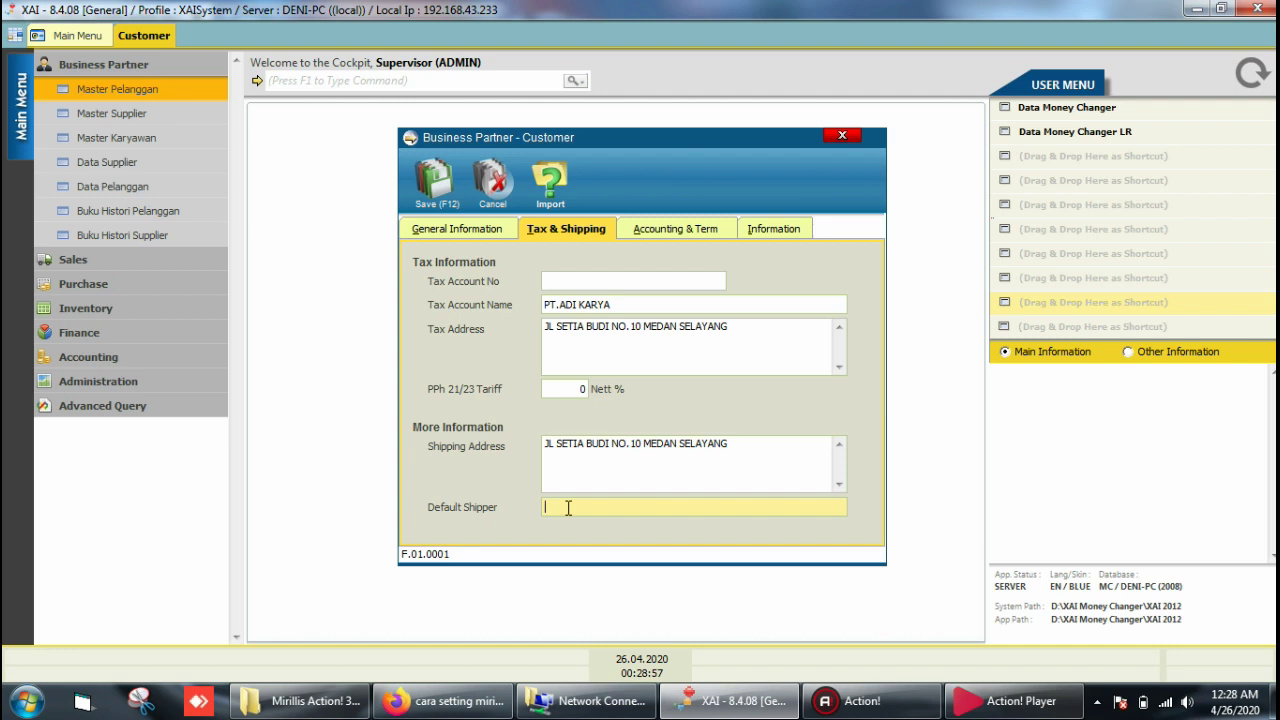
Step: Enter Default Due Term 30, Toleransi Jatuh Tempo 6 and Max. Credit Limit 100000000
left_click(676, 232)
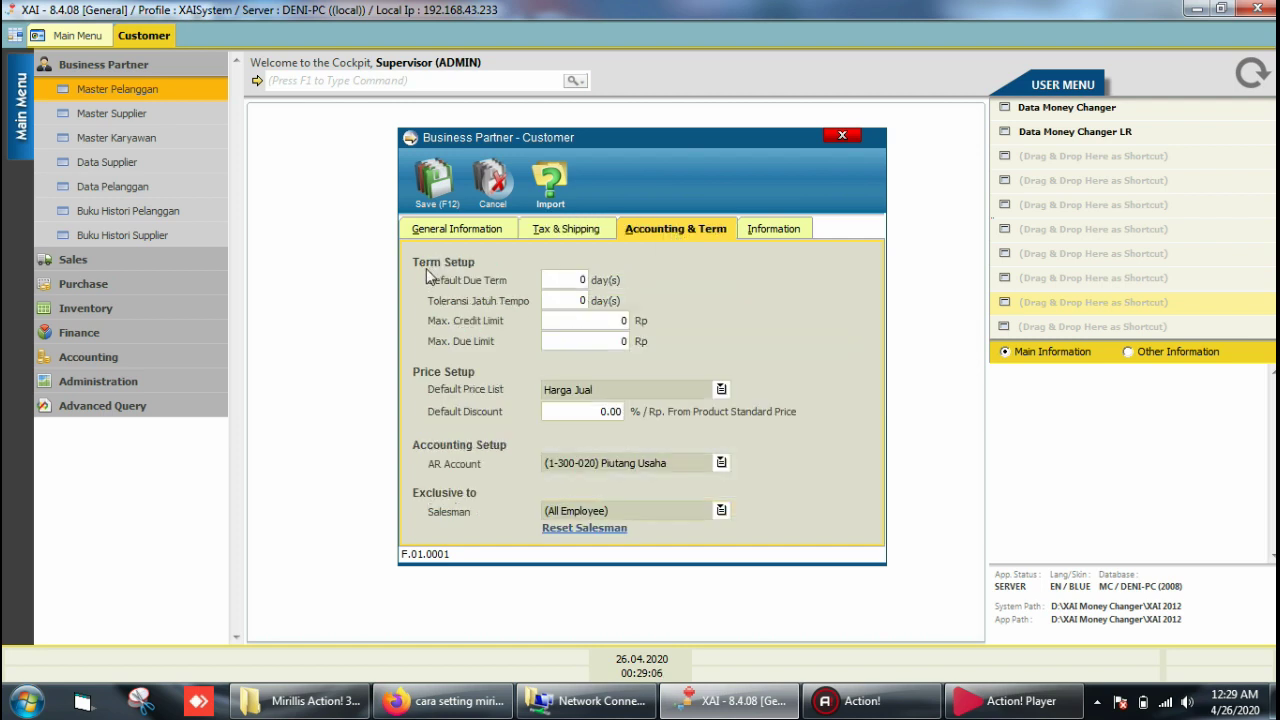
left_click(561, 281)
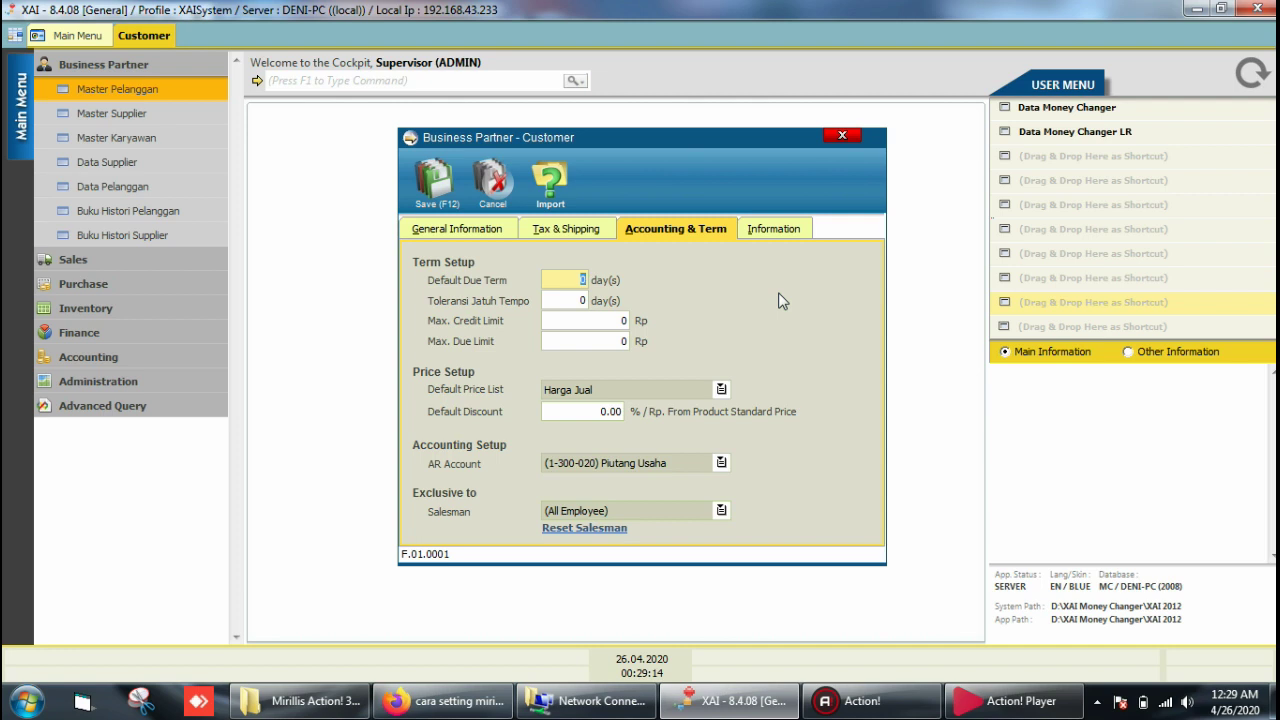
type("30")
left_click(570, 300)
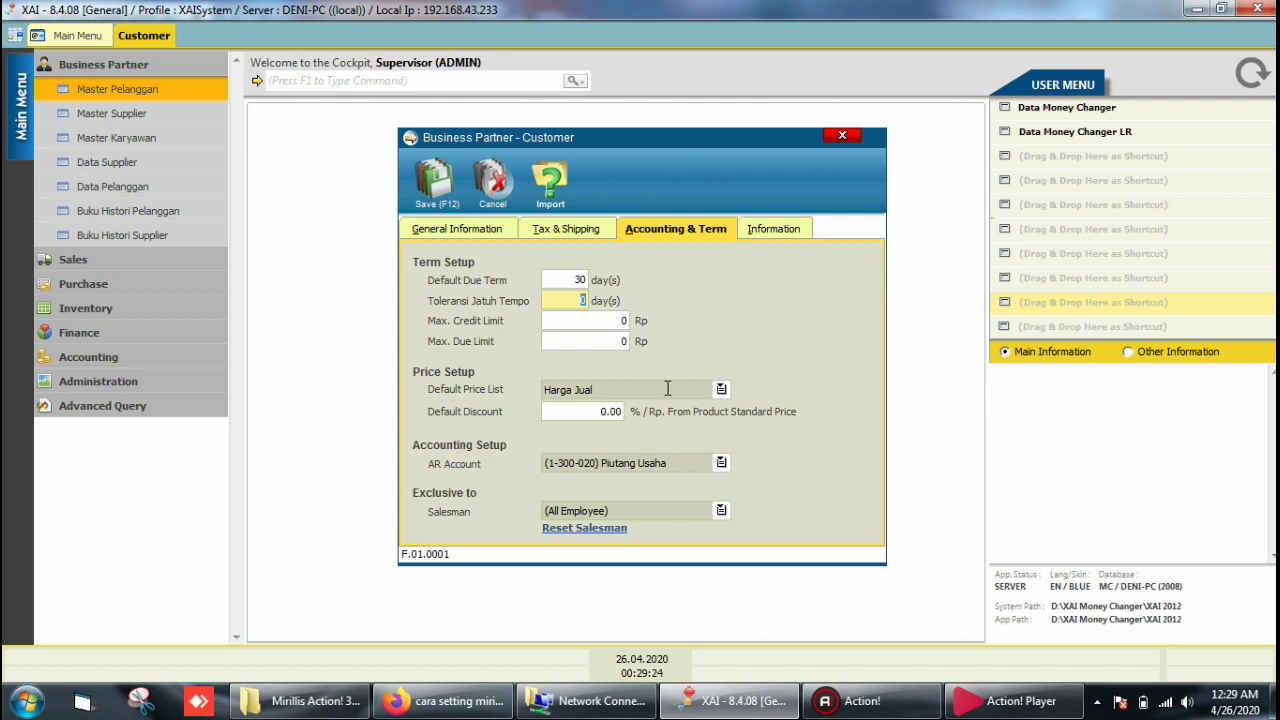
type("6")
left_click(595, 321)
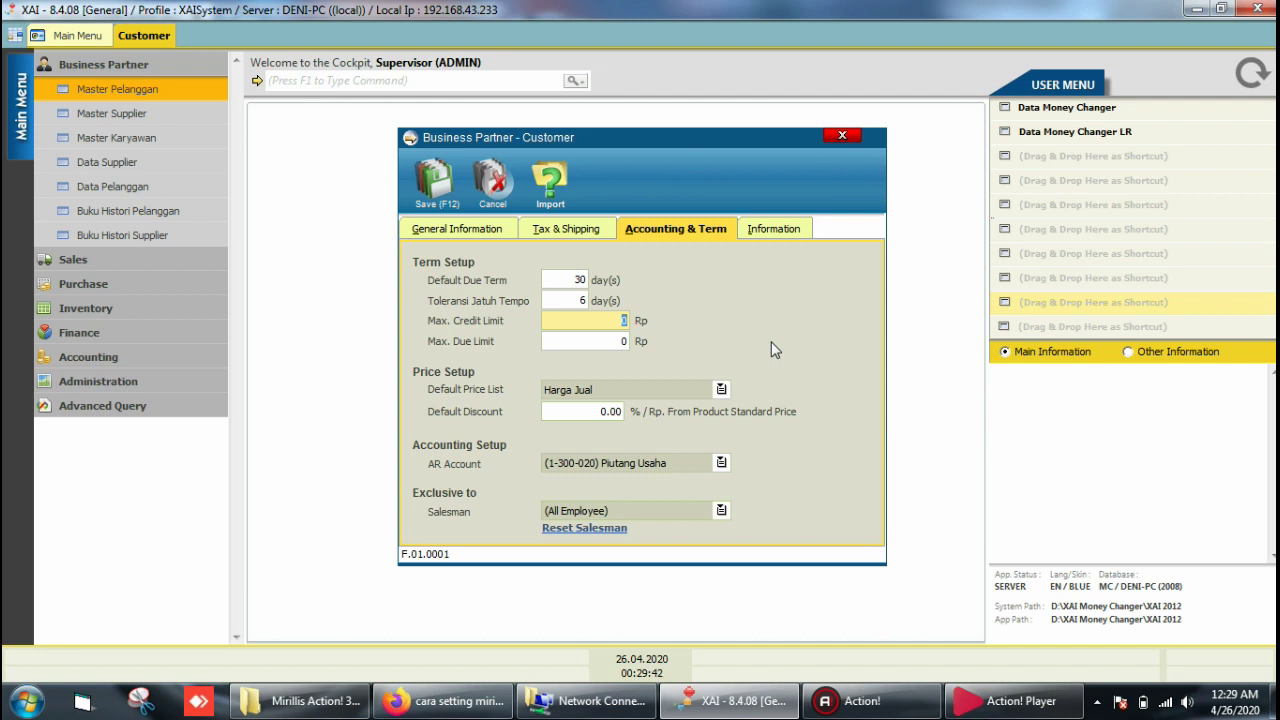
type("100000000")
Step: Enter 1 as the Max. Due Limit
left_click(610, 342)
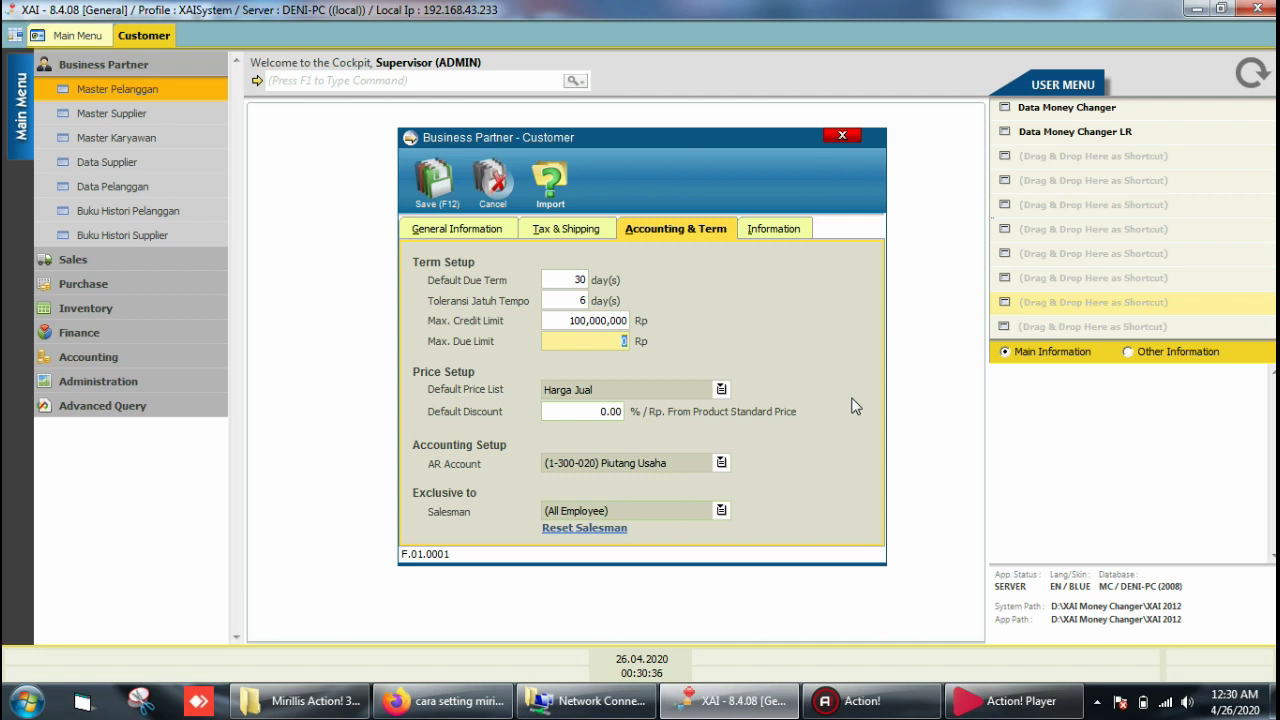
type("1")
left_click(722, 391)
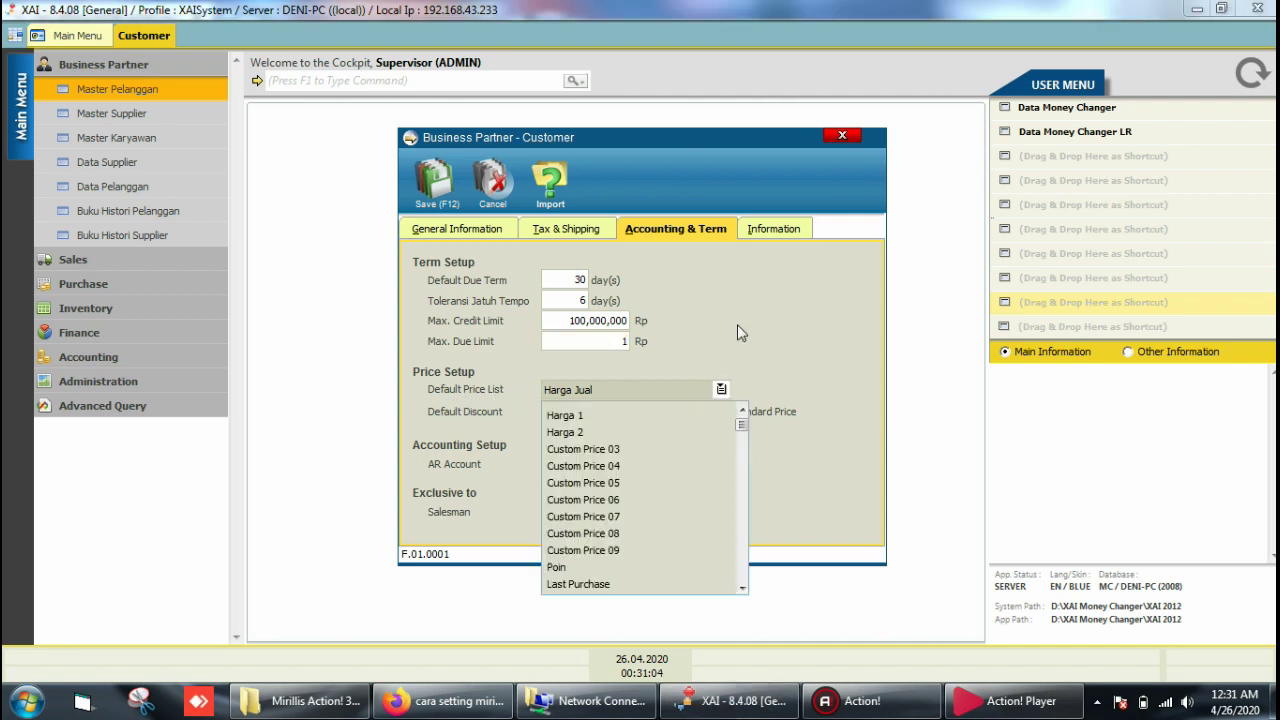
left_click_drag(741, 425, 743, 586)
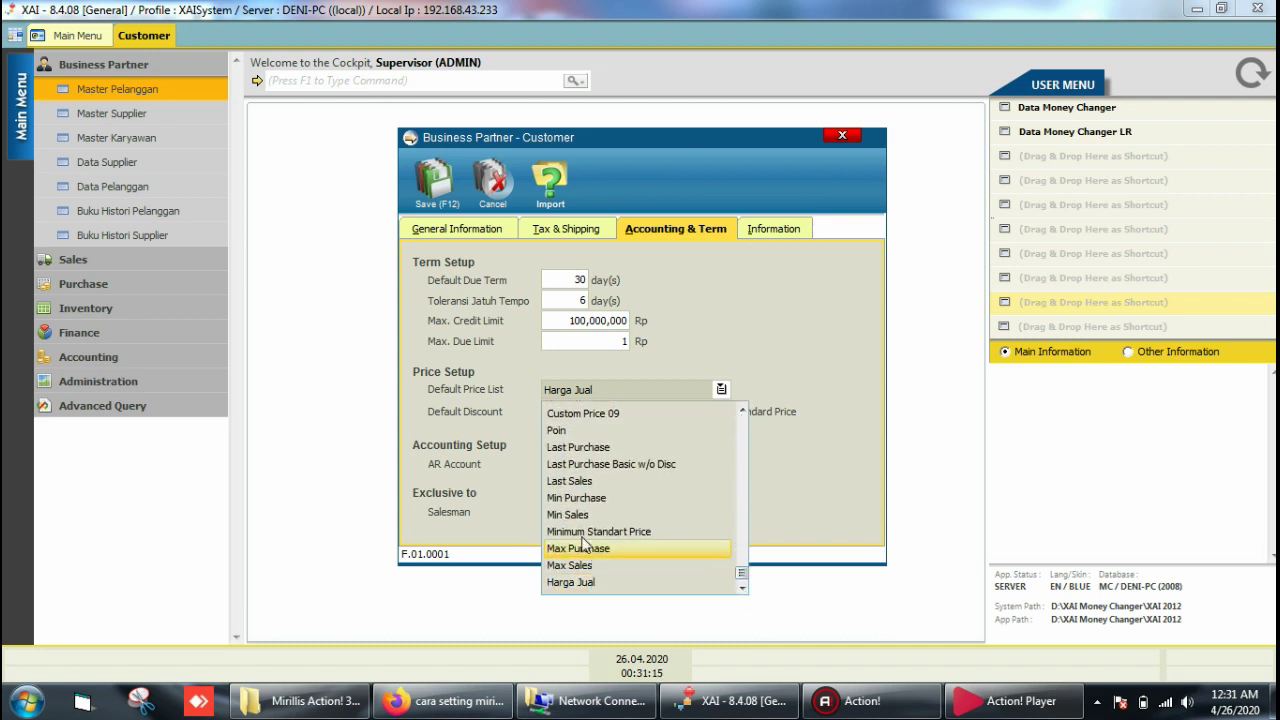
left_click(786, 304)
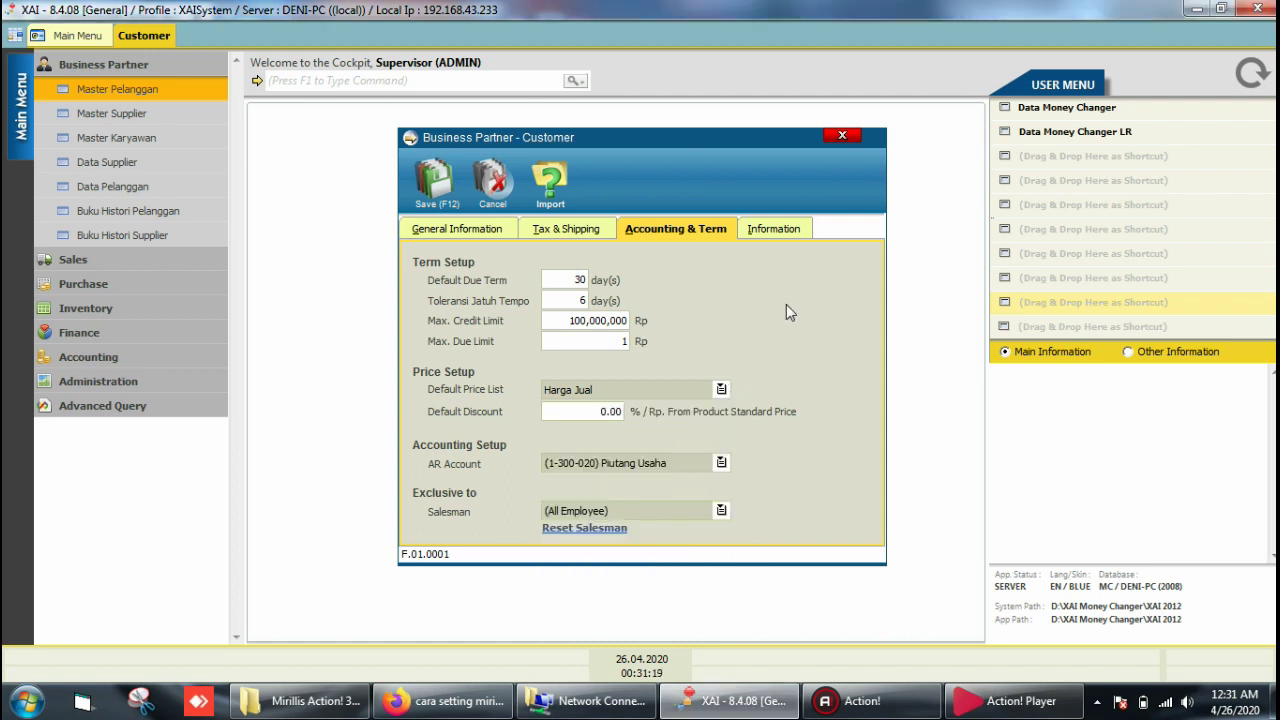
left_click(581, 409)
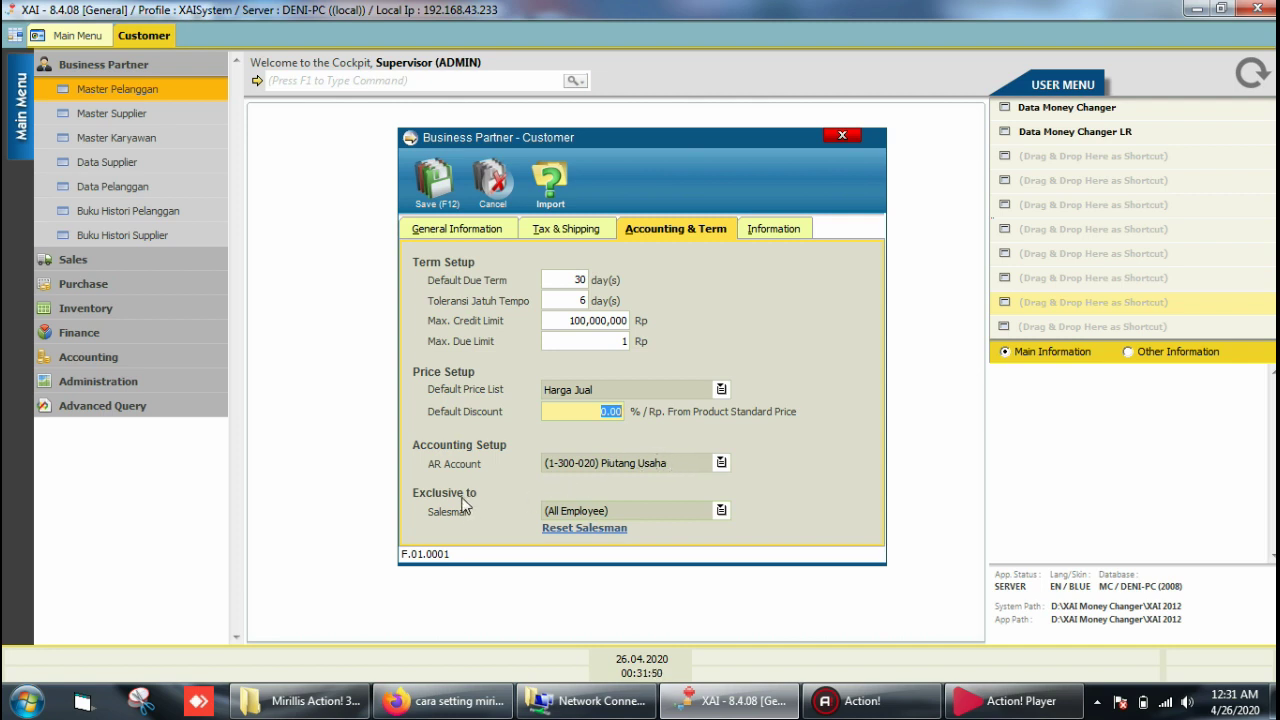
Step: Choose Supervisor from the View Employee list as the exclusive salesman
left_click(721, 511)
left_click(721, 511)
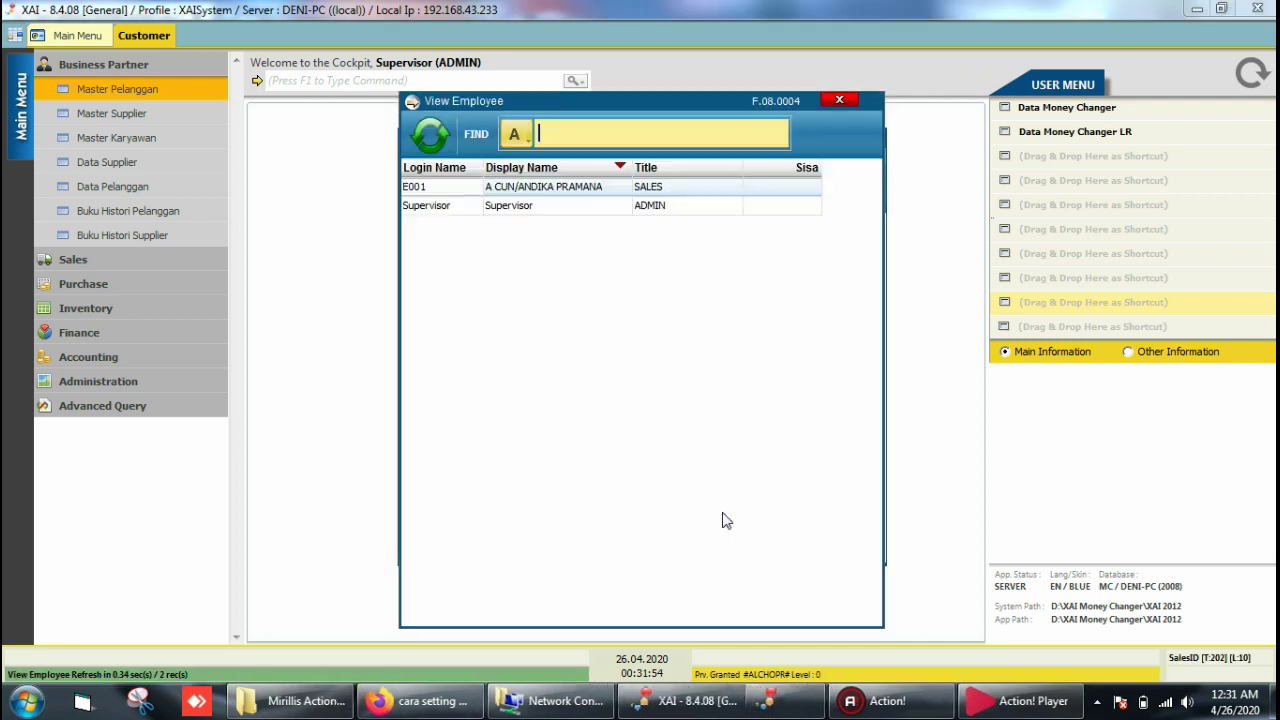
double_click(535, 210)
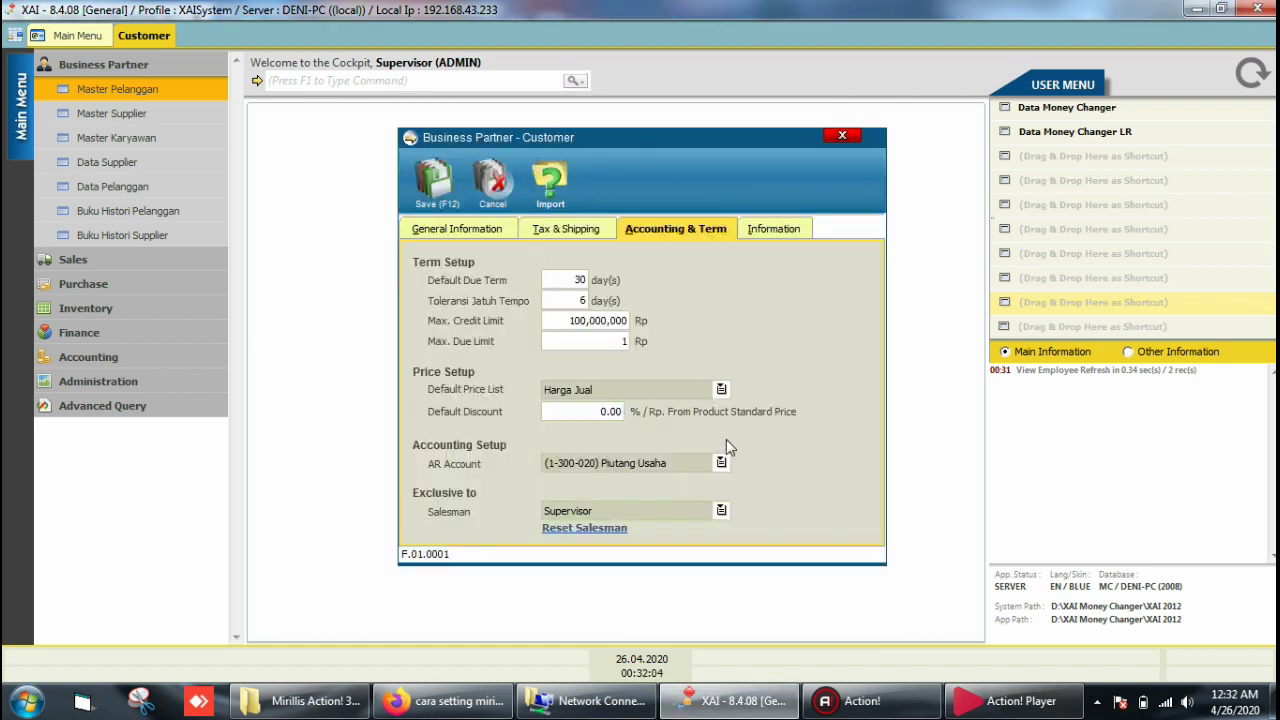
Step: Reset the Salesman field back to (All Employee) on the Accounting & Term page
left_click(475, 230)
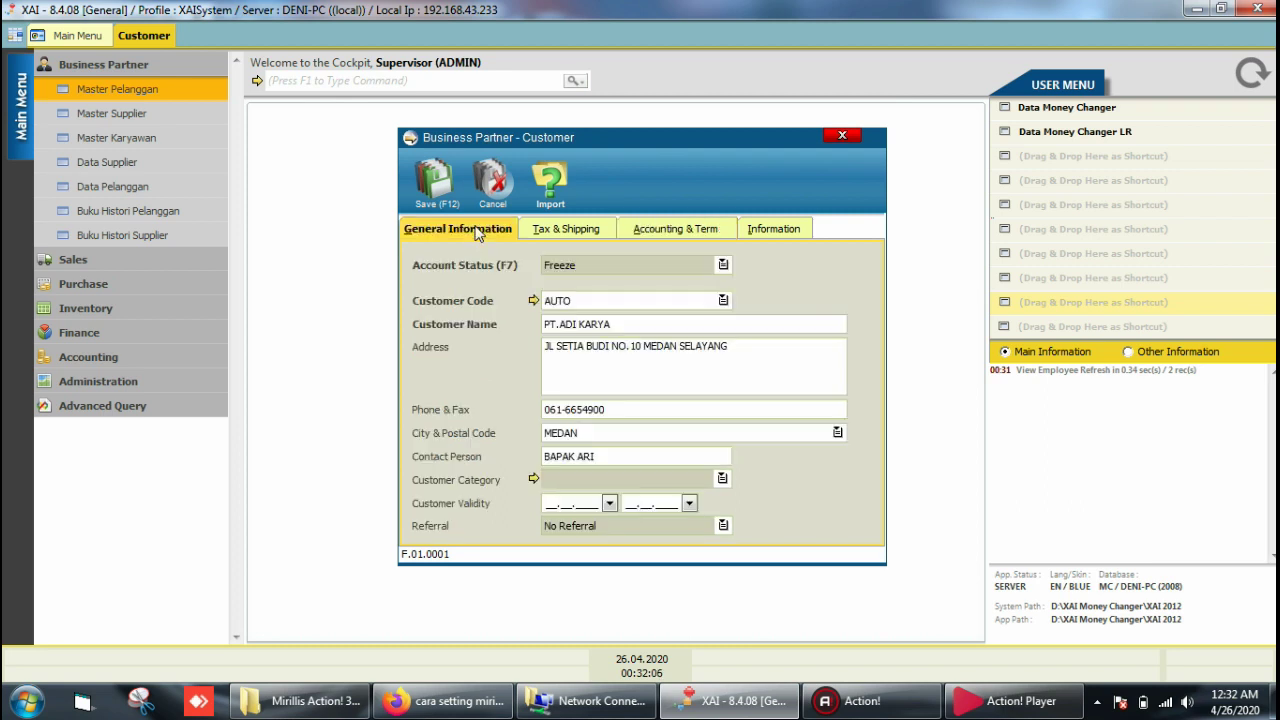
left_click(700, 230)
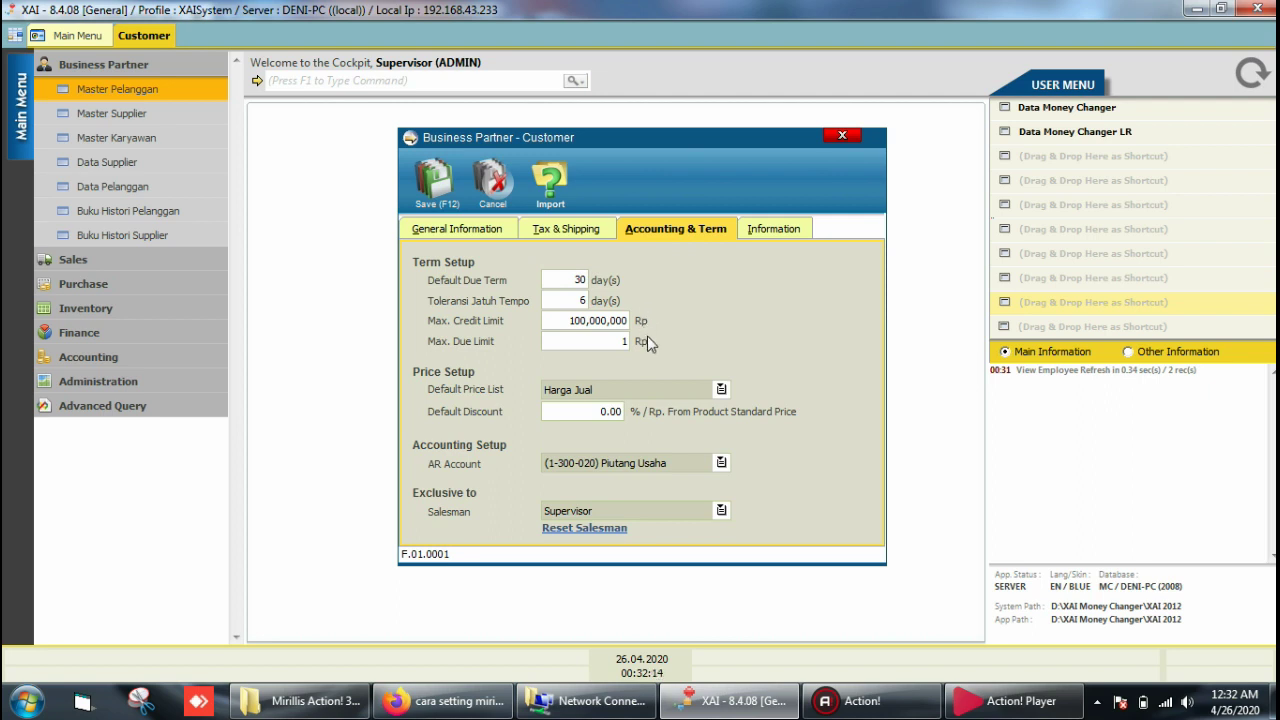
left_click(611, 531)
Step: Check the Information fields, leaving them and the first label blank, then return to General Information
left_click(776, 232)
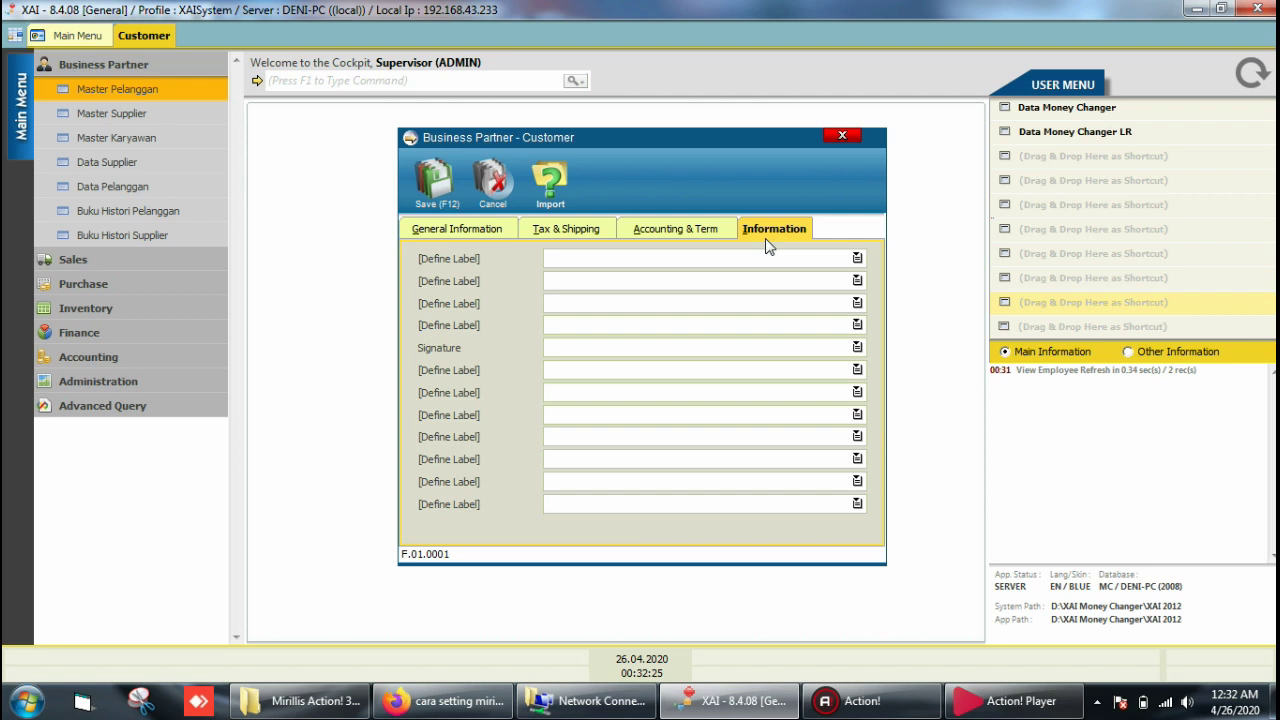
left_click(707, 259)
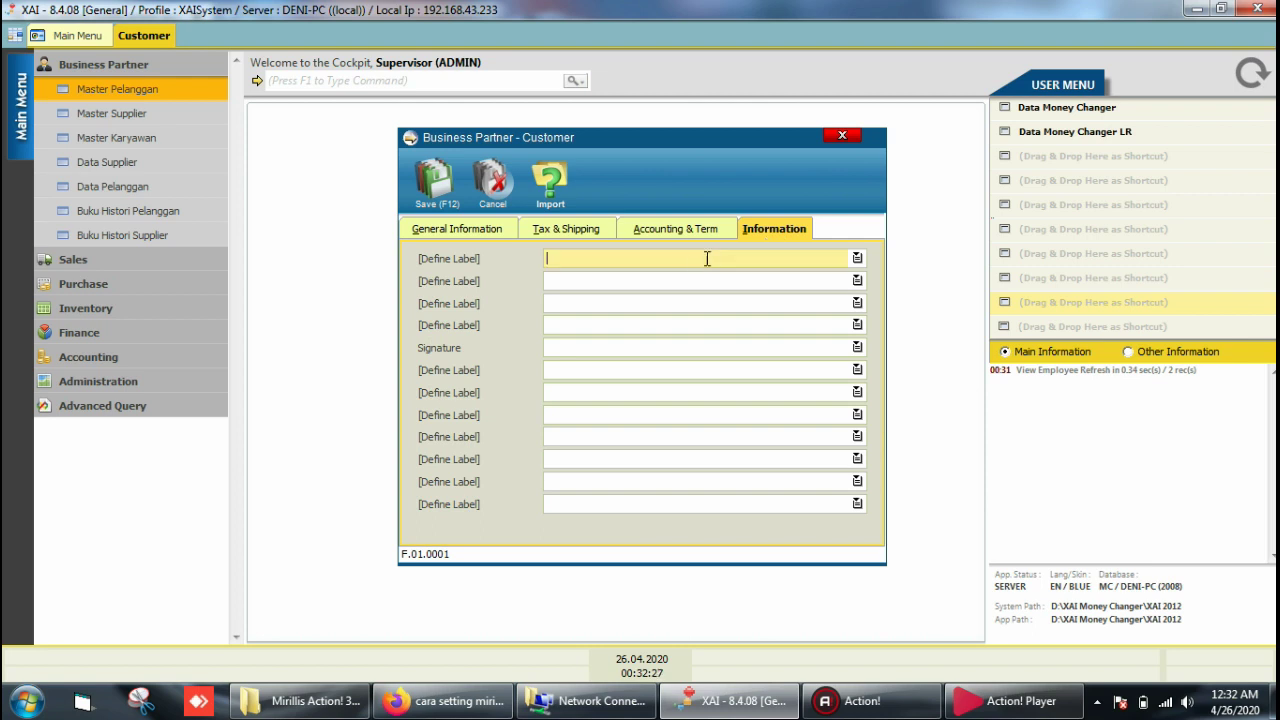
double_click(448, 260)
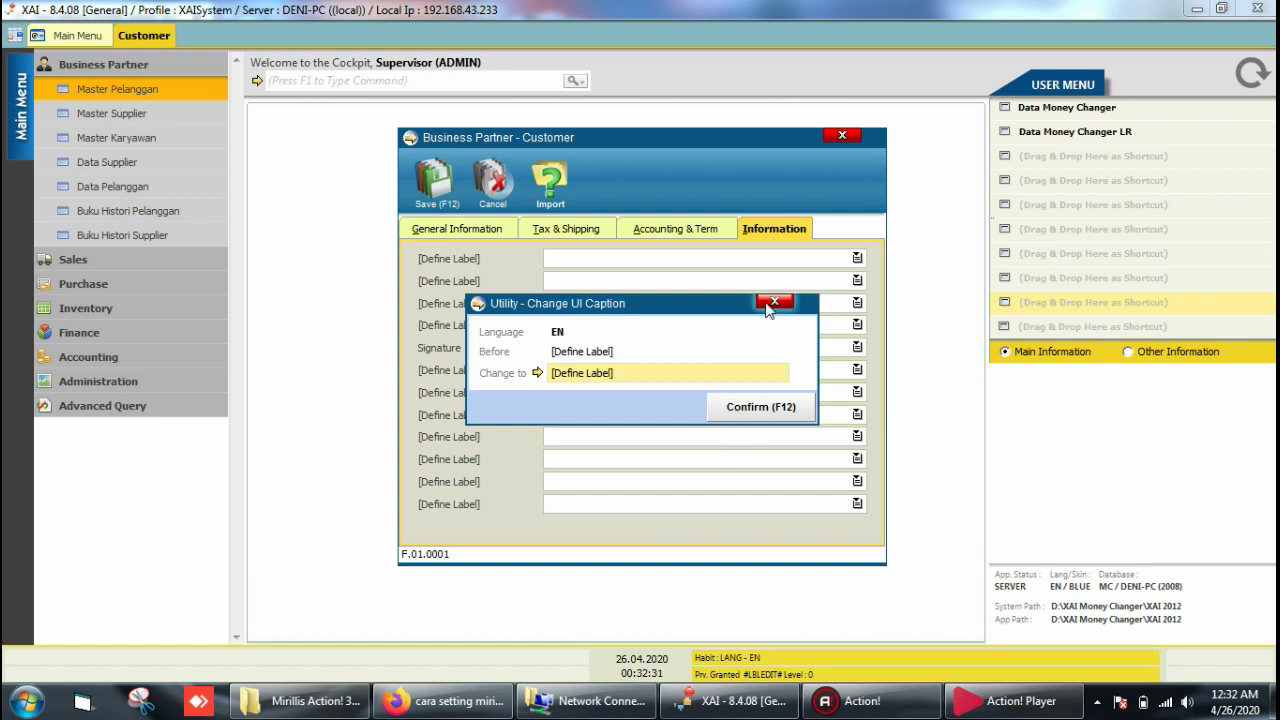
left_click(771, 304)
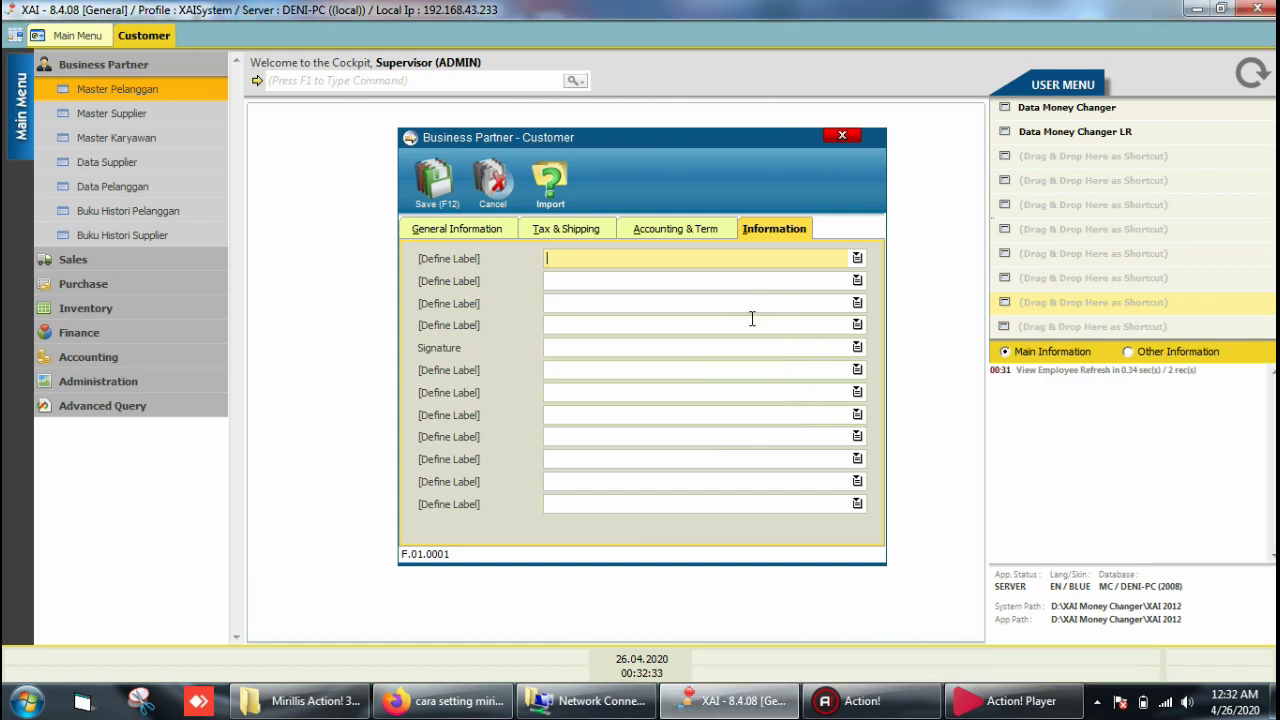
left_click(451, 230)
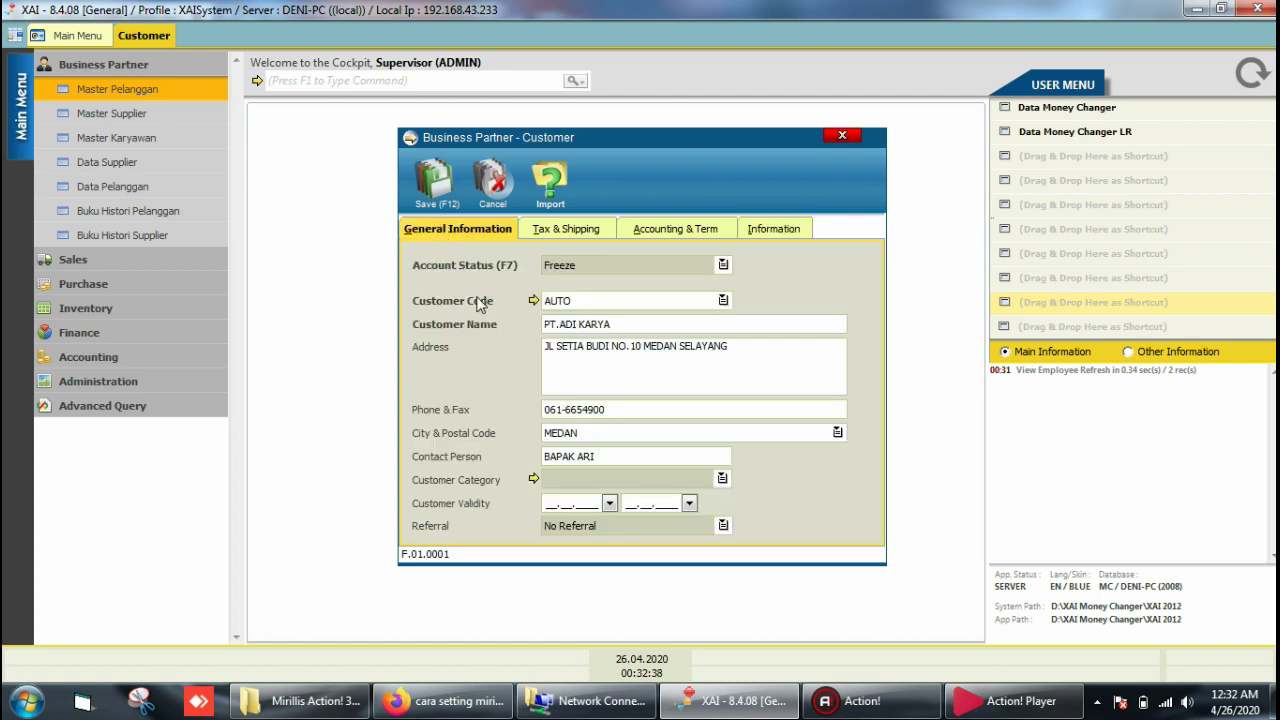